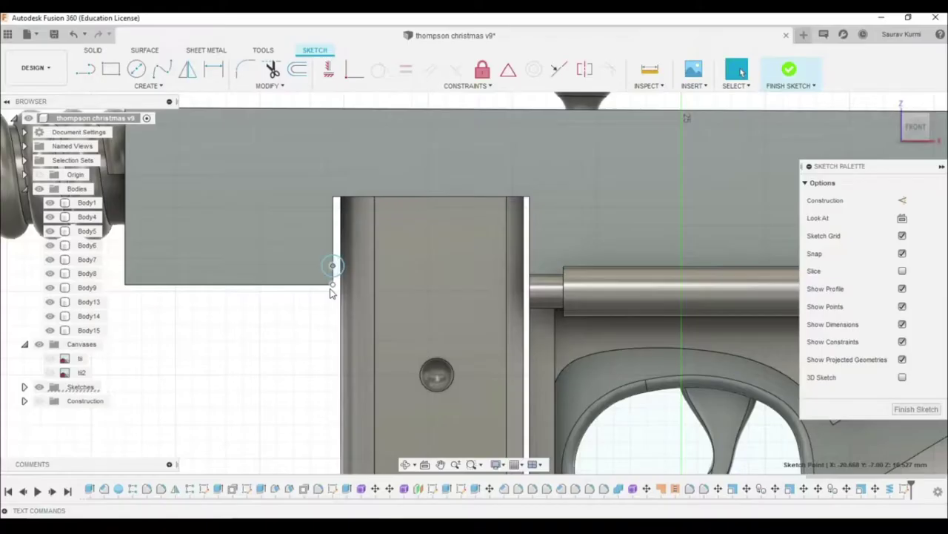
Step: Copy the Ø1.70 circle 12.888 mm to the gap's right side and finish the sketch
key(c)
click(321, 264)
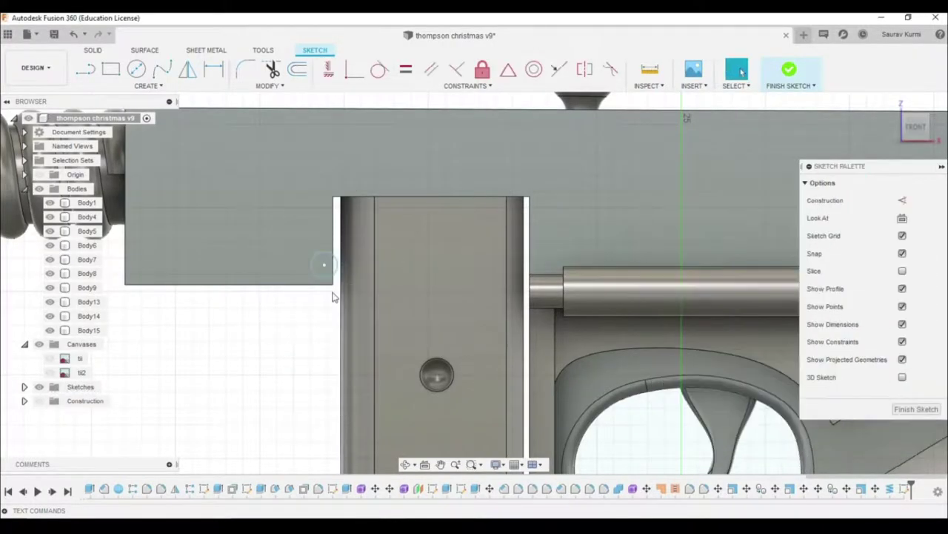
key(m)
drag(323, 264, 549, 263)
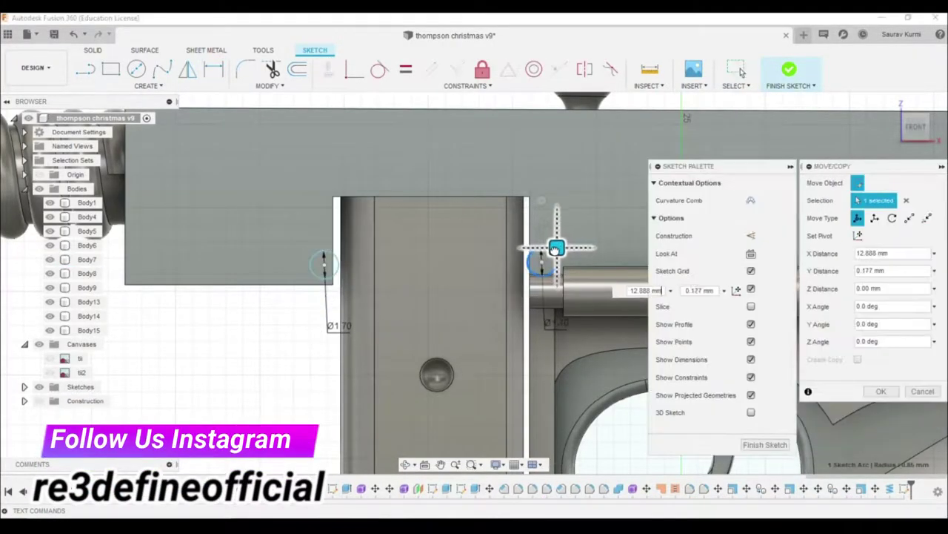
click(881, 391)
click(789, 69)
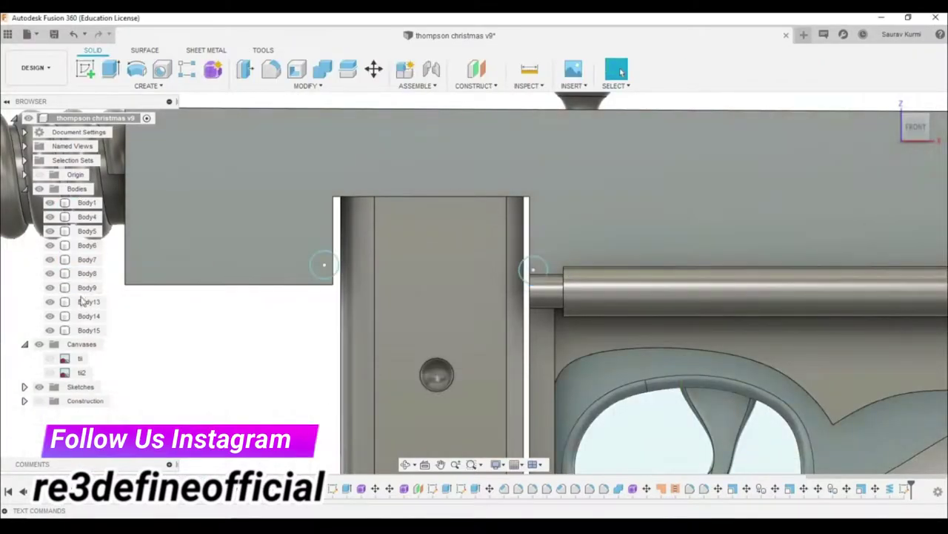
Step: Extrude both circles as a two-sided cut of -14.00 mm and -5.00 mm
click(321, 357)
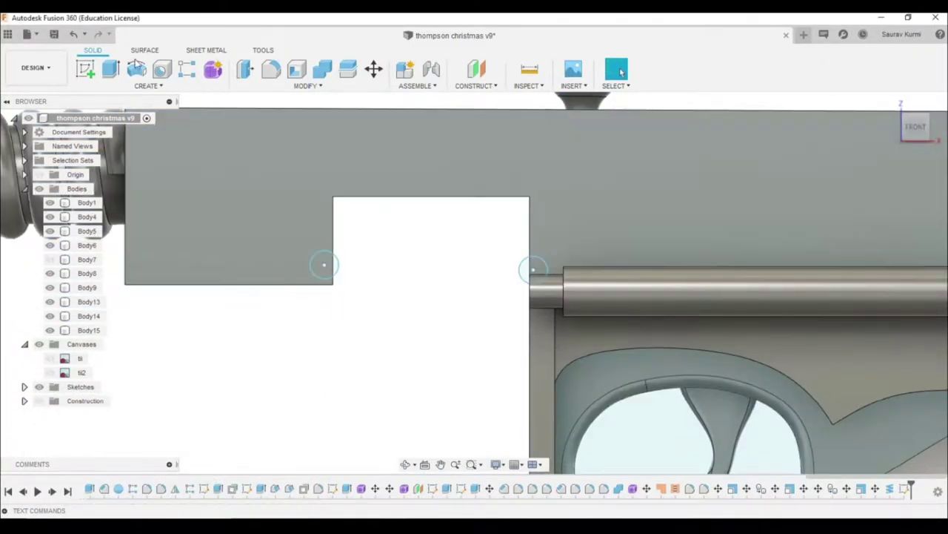
key(e)
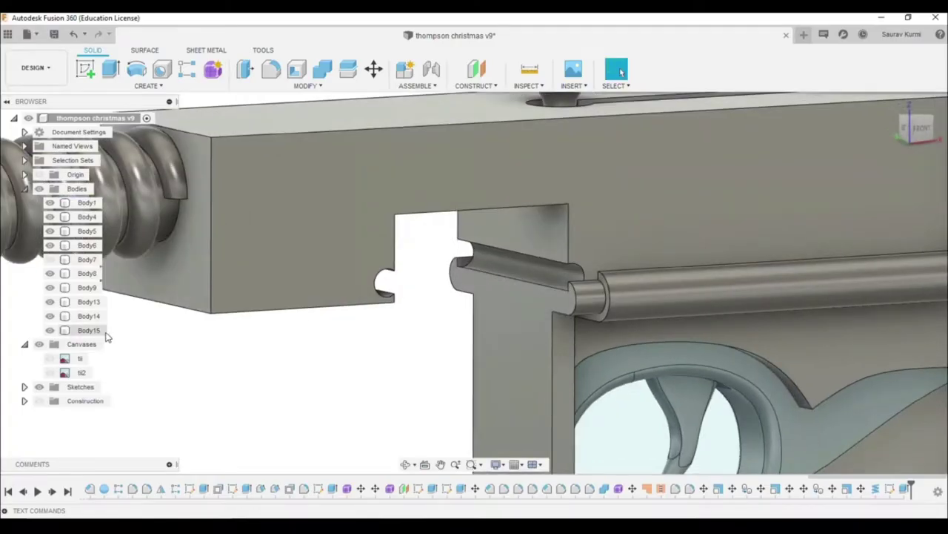
double_click(890, 489)
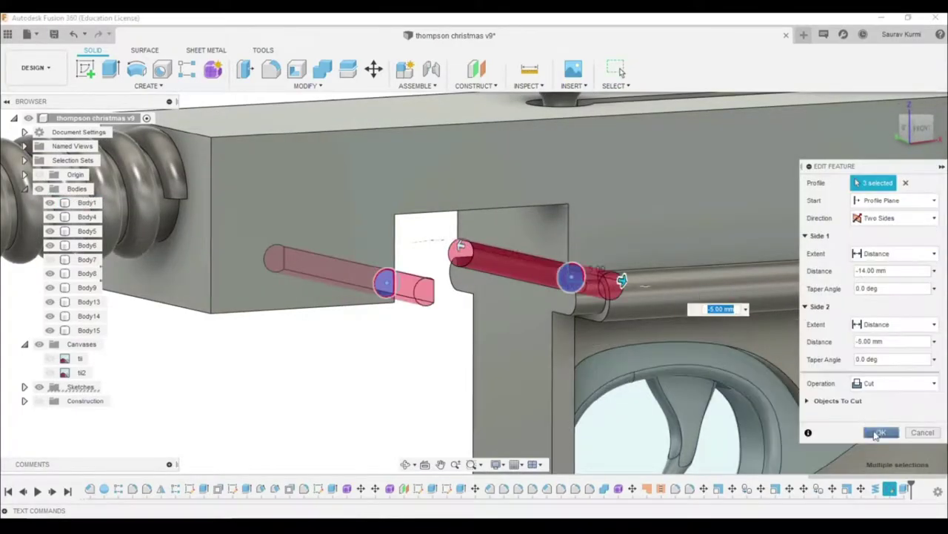
Step: Commit the two-sided pin-hole cut through the receiver
click(878, 432)
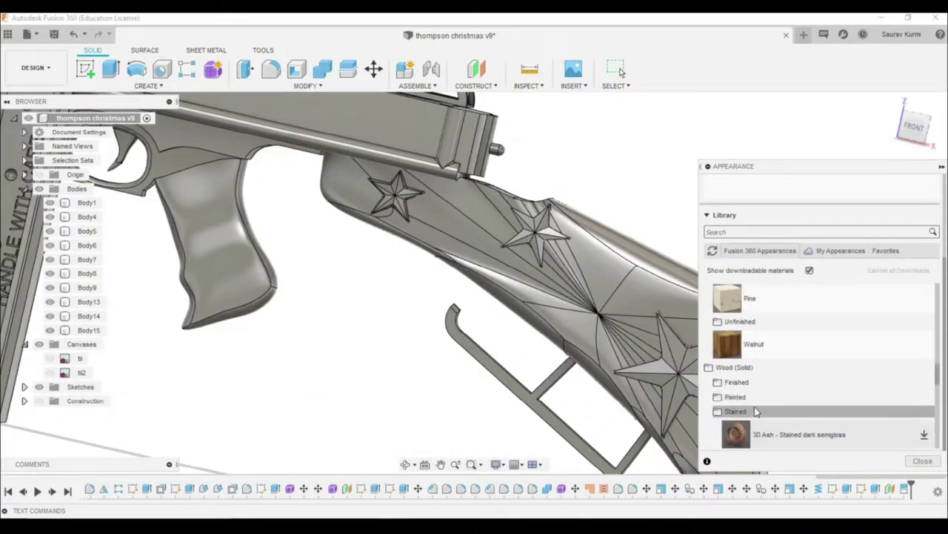
Step: Apply 3D Cherry wood to the stock and tint it bright green
mouse_move(904, 379)
mouse_down()
mouse_move(751, 387)
mouse_move(474, 356)
mouse_up()
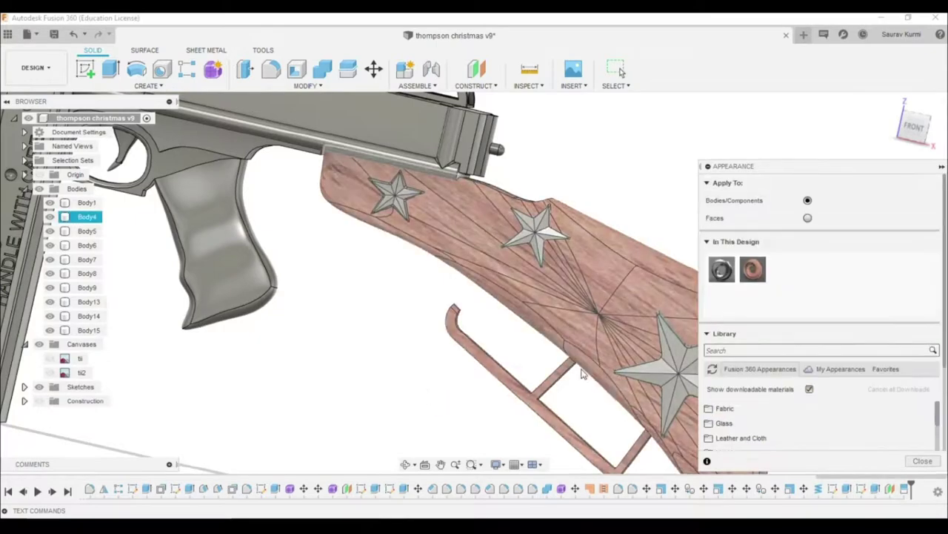
double_click(753, 268)
drag(589, 230, 646, 230)
click(584, 268)
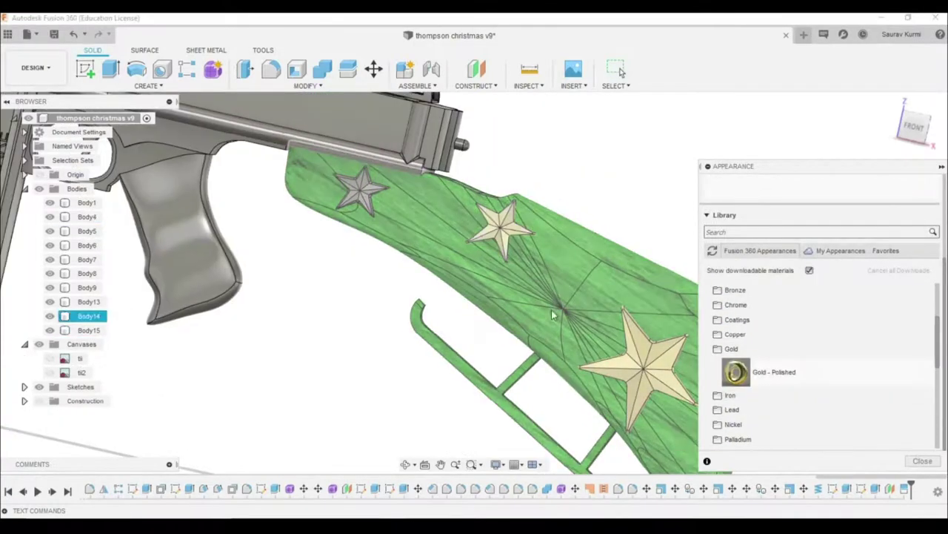
scroll(767, 412, down, 3)
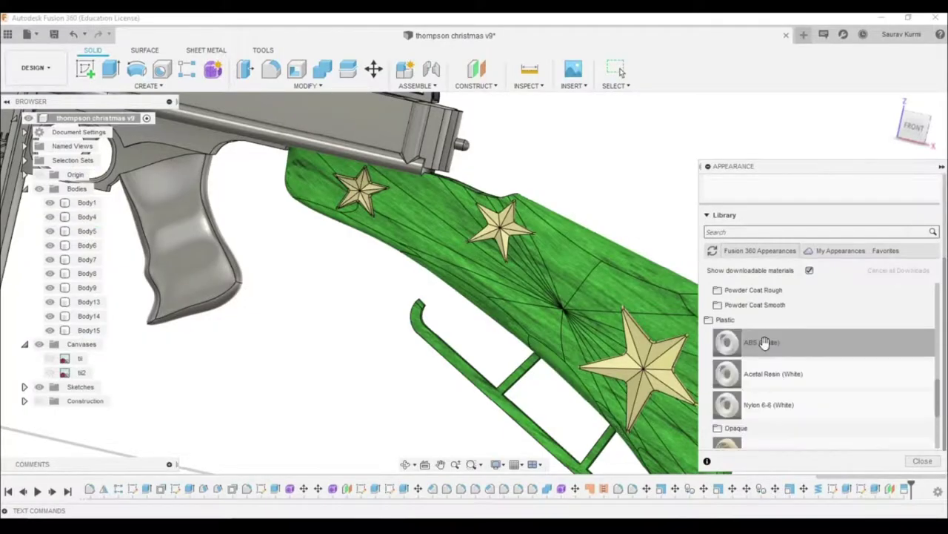
scroll(767, 387, up, 3)
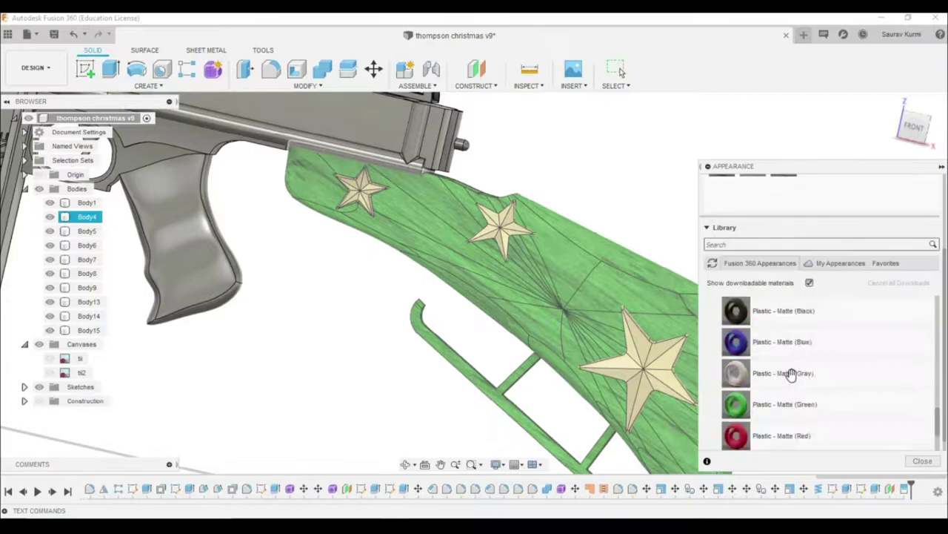
Step: Paint the sled rail faces and rear sight face Gold
drag(603, 391, 537, 361)
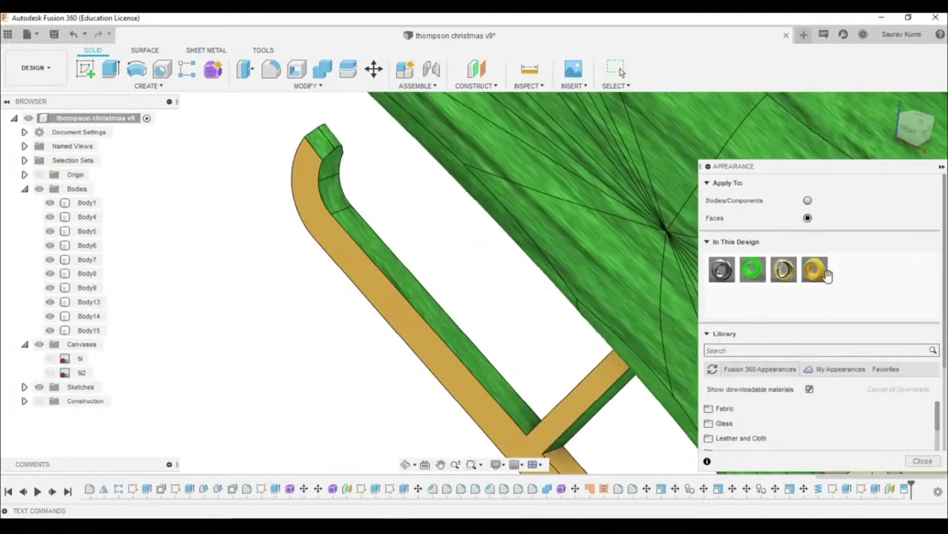
drag(436, 232, 504, 309)
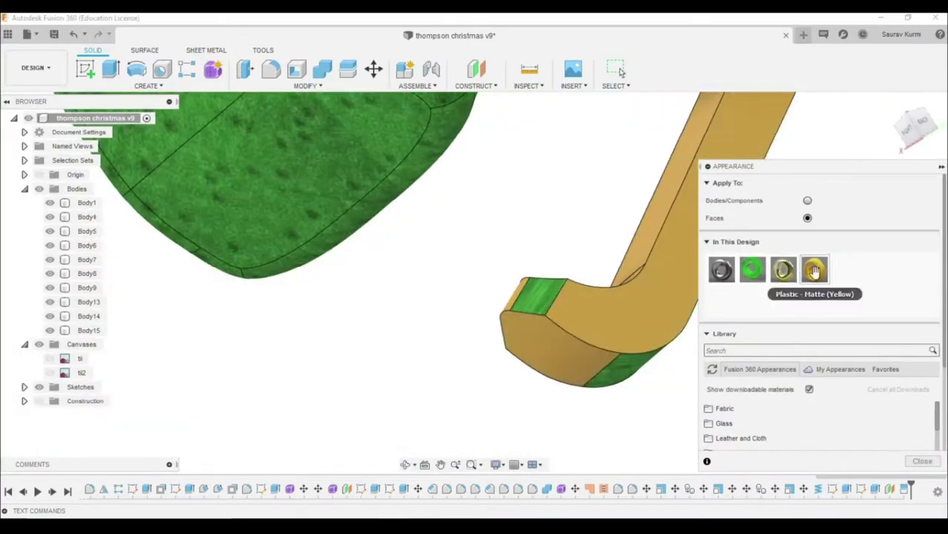
drag(503, 310, 752, 294)
middle_drag(752, 294, 651, 376)
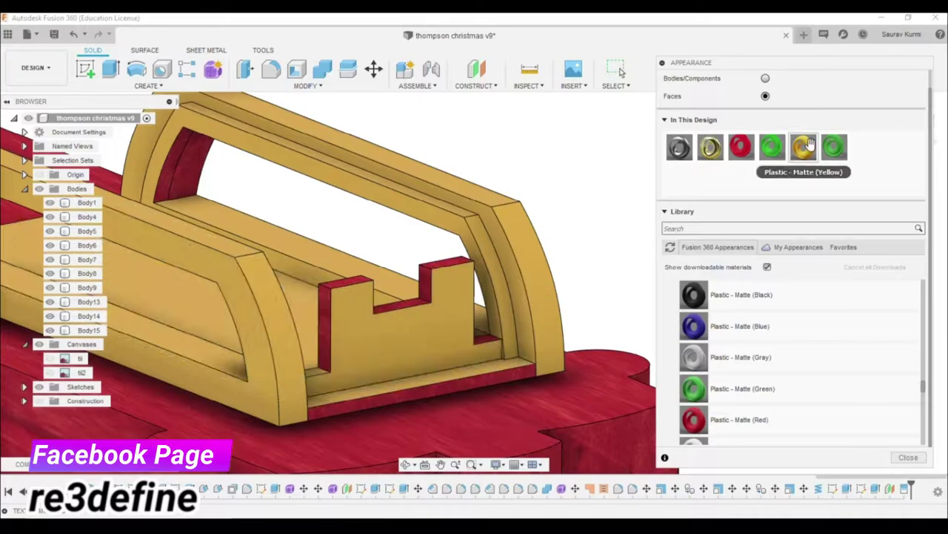
drag(803, 146, 423, 265)
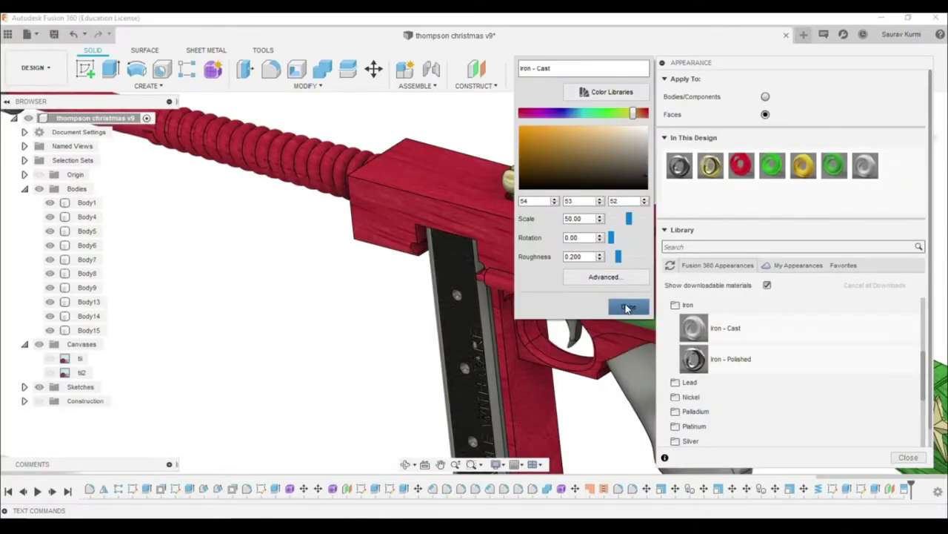
Step: Confirm the Iron - Cast colour, then make the magazine matte black and butt matte gray
click(626, 309)
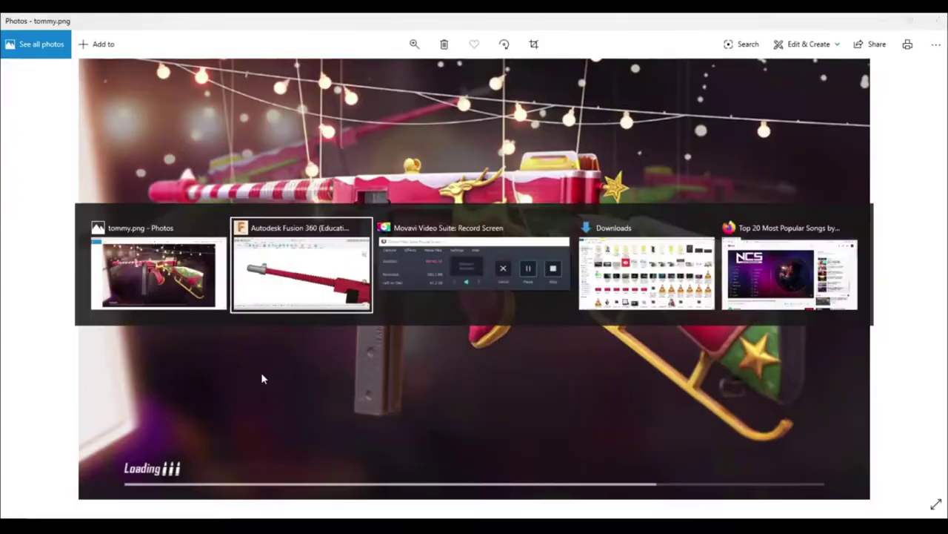
scroll(795, 423, down, 5)
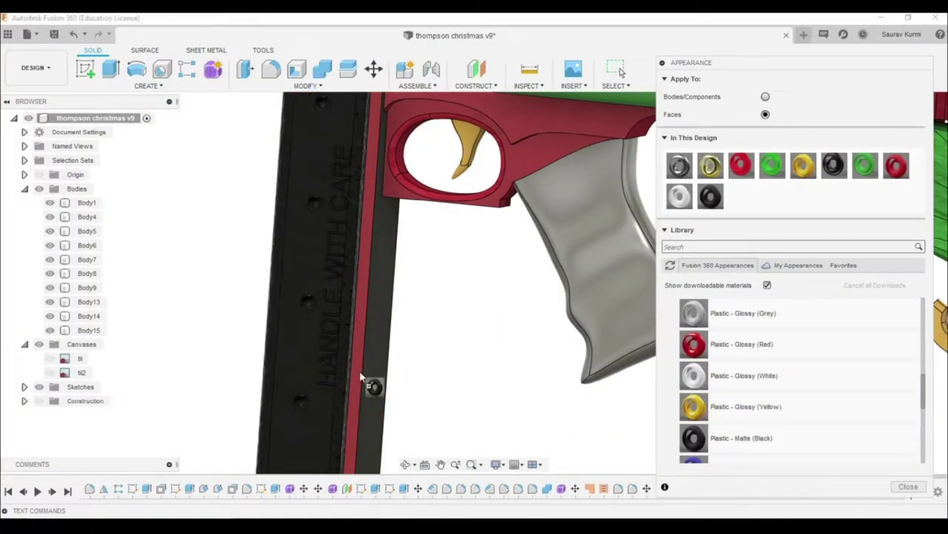
drag(728, 430, 395, 363)
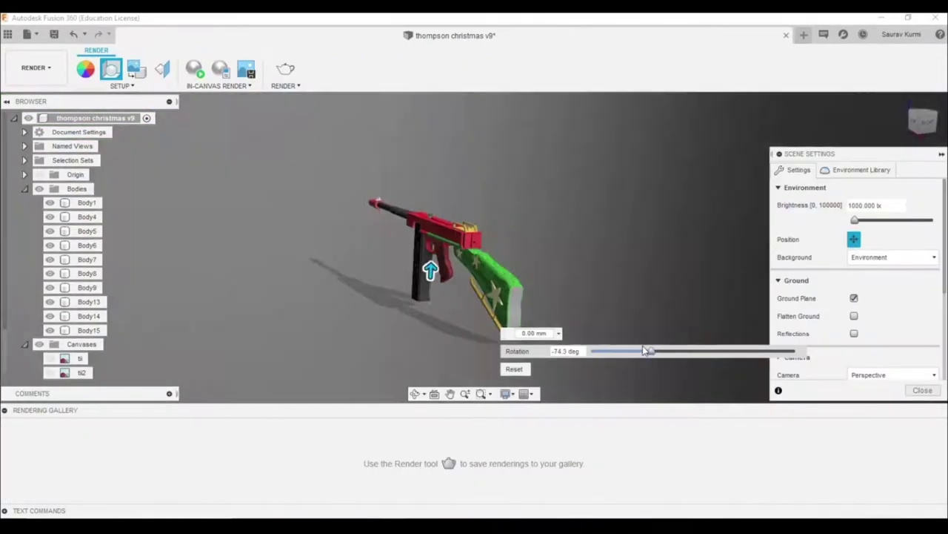
drag(646, 350, 697, 347)
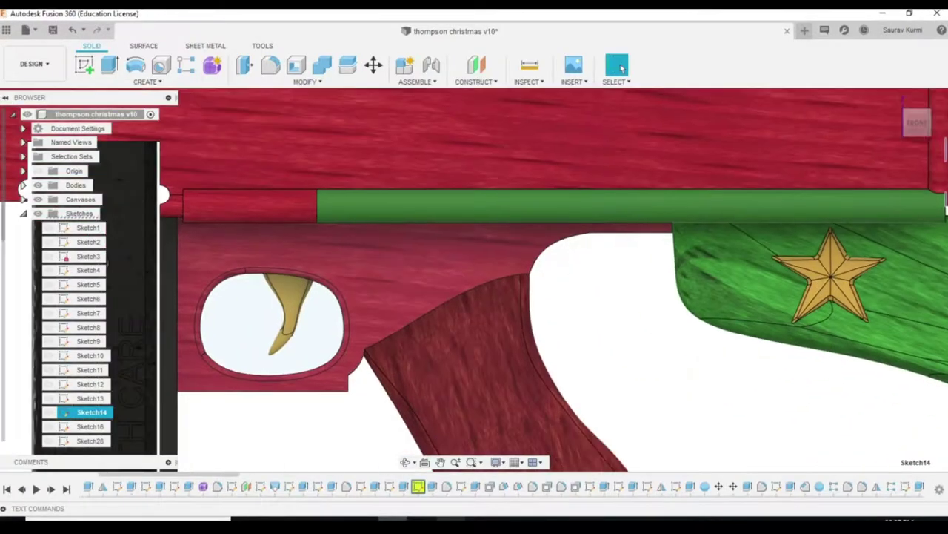
Step: Edit Sketch14 and draw a spline arching over the trigger guard
double_click(92, 412)
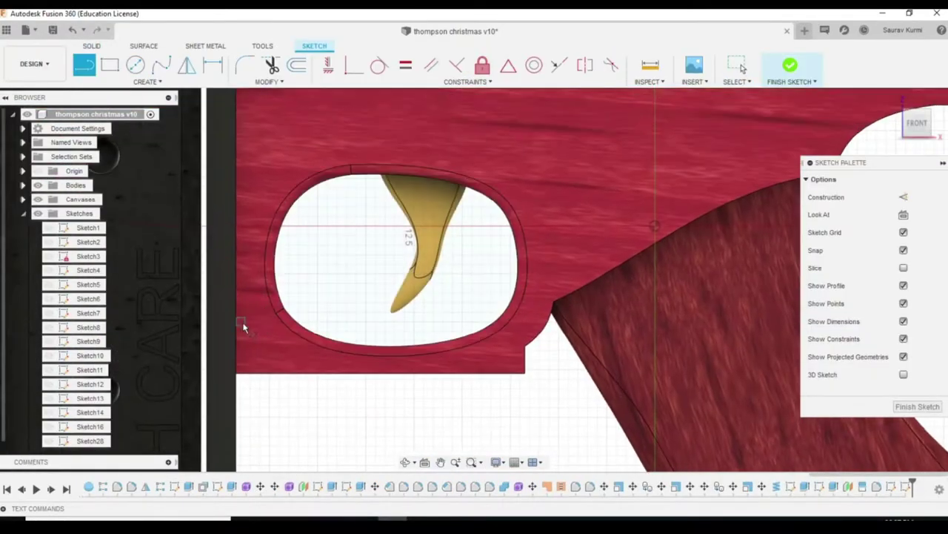
middle_drag(242, 186, 242, 317)
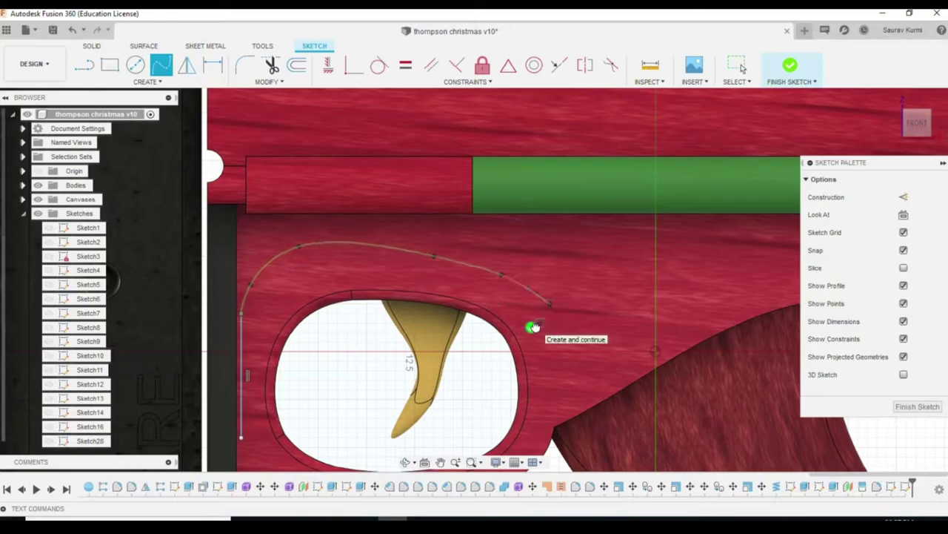
scroll(554, 313, up, 3)
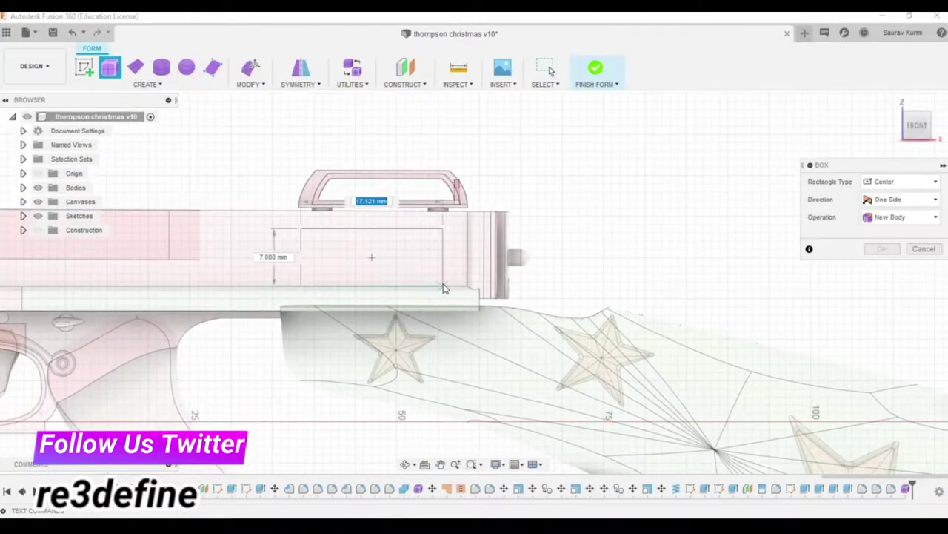
Step: Create the starting freeform Box body for the reindeer
click(443, 288)
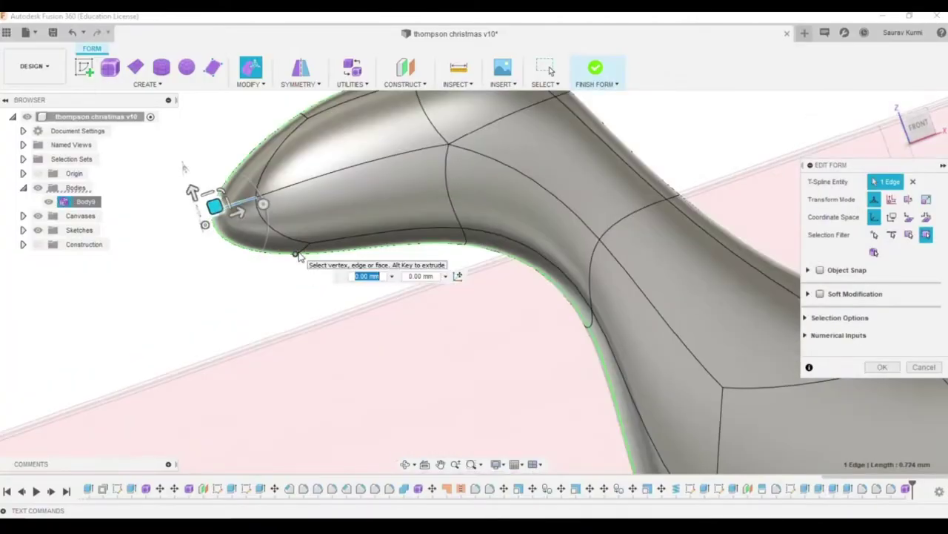
Step: Reshape the reindeer's snout edge and top head faces, orbiting to check the form
shift+middle_drag(296, 255, 288, 188)
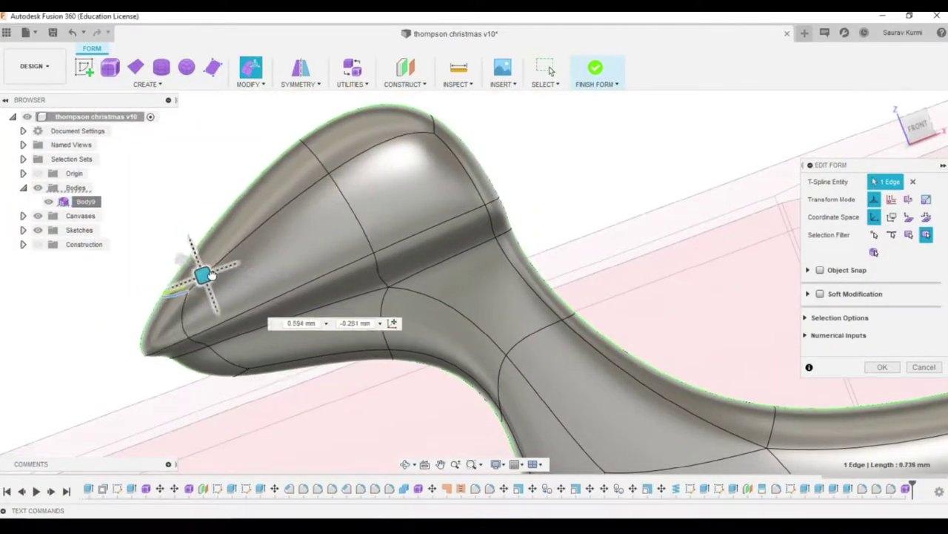
click(339, 187)
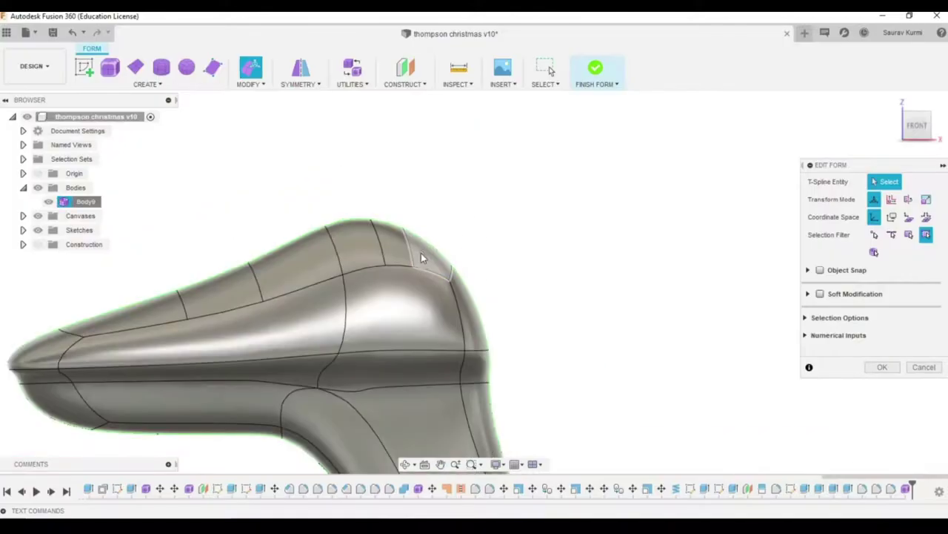
click(328, 214)
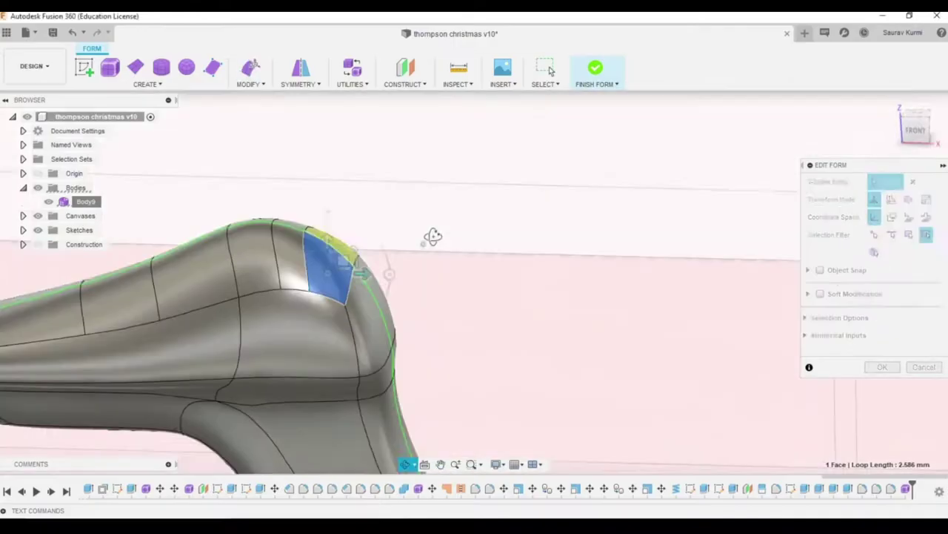
shift+middle_drag(483, 180, 337, 352)
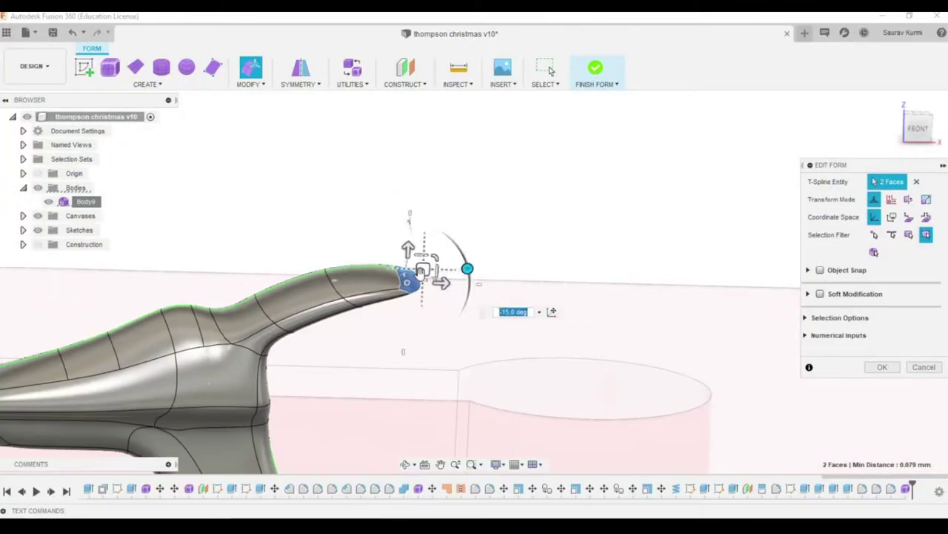
shift+middle_drag(422, 269, 483, 278)
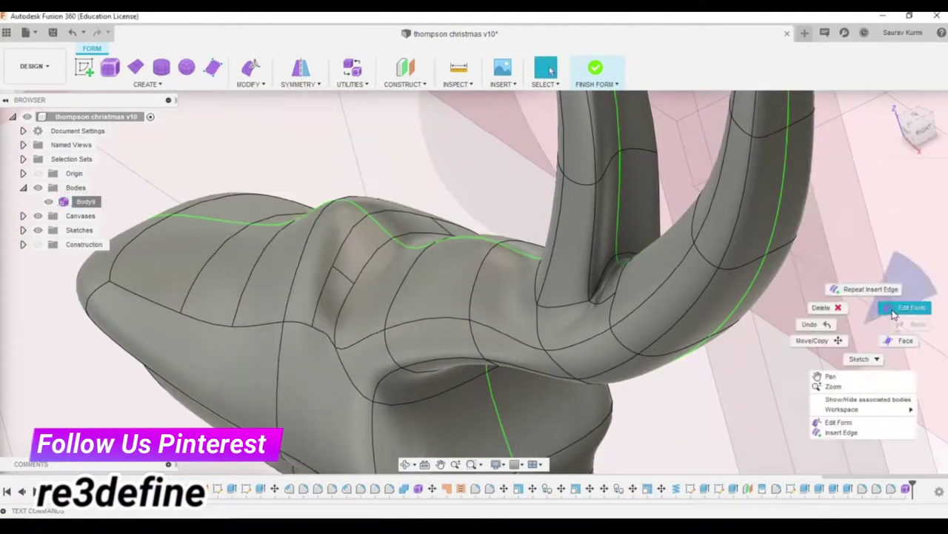
Step: Resume Edit Form to extend the reindeer's body along the receiver
click(893, 314)
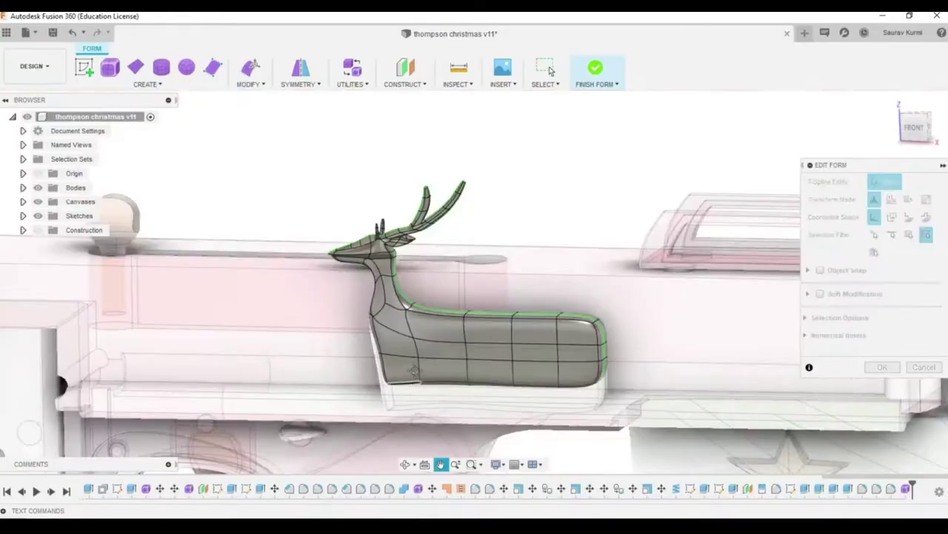
Step: Check the reference photo and select the leg tube's end face
key(alt+Tab)
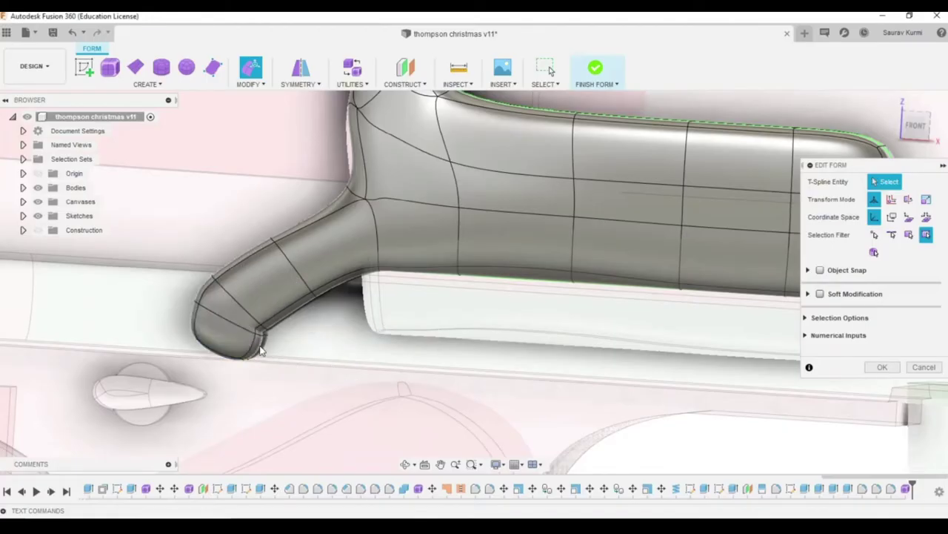
click(260, 348)
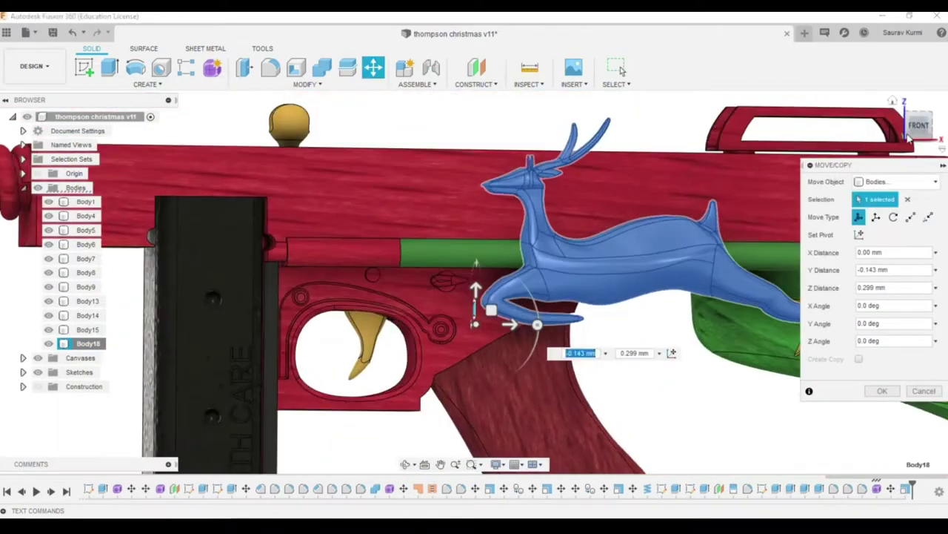
Step: Orbit around the gun to check the reindeer's placement on the receiver
mouse_move(910, 137)
shift+middle_down()
mouse_move(535, 411)
mouse_move(583, 495)
shift+middle_up()
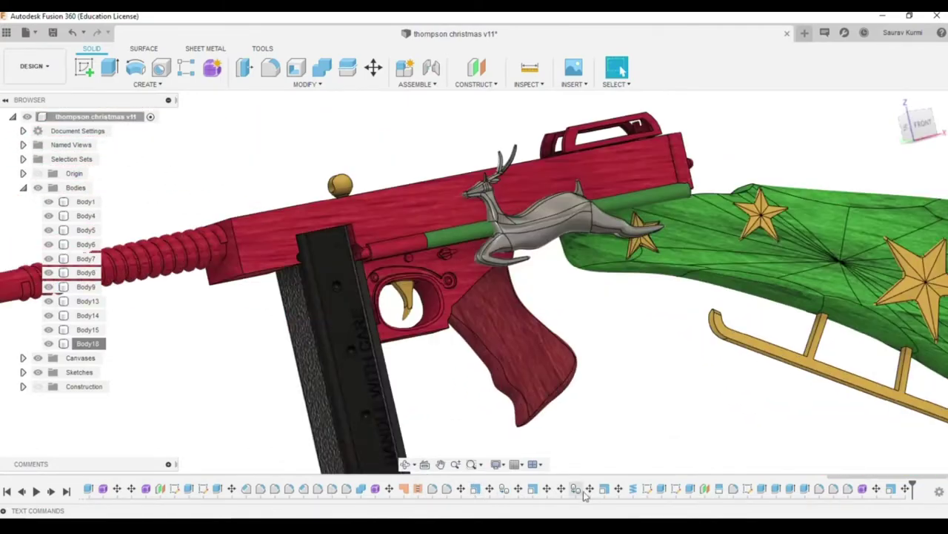
Step: Split the receiver's top face along the wavy spline with Split Face
double_click(146, 489)
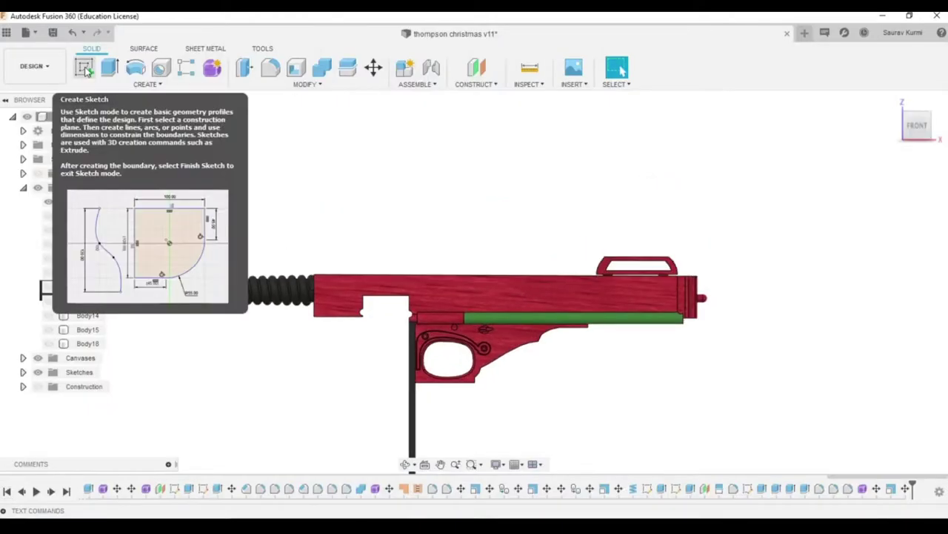
click(308, 84)
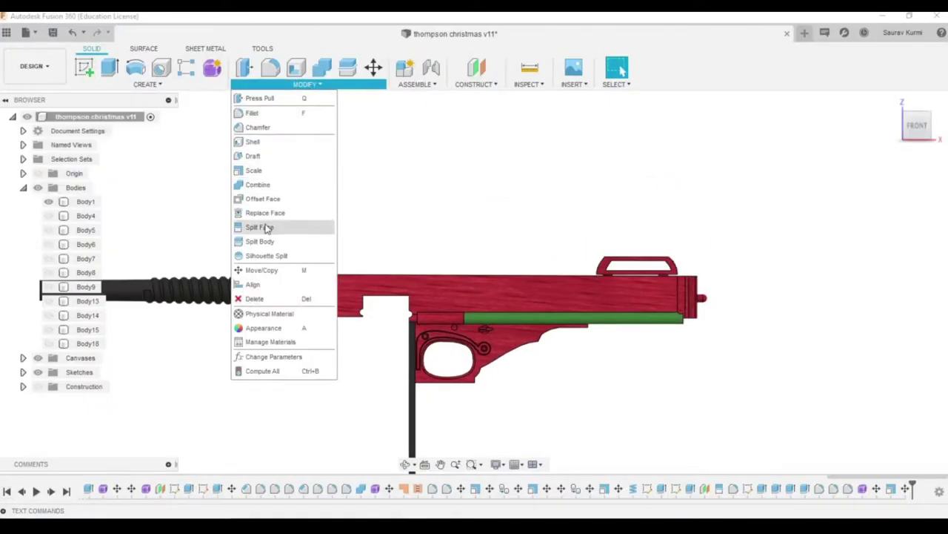
click(250, 227)
click(932, 217)
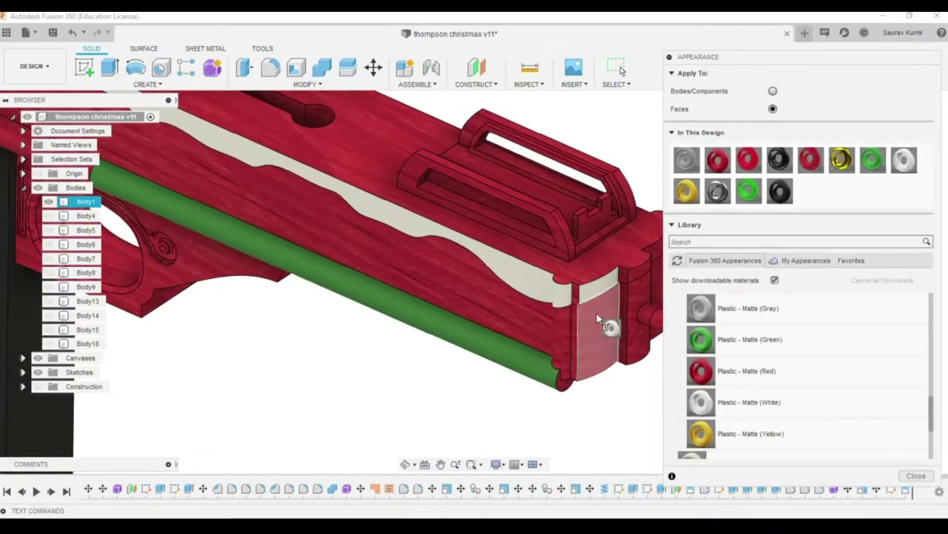
Step: Paint the split top strip of the receiver Plastic - Matte (White) as snow
drag(902, 163, 496, 321)
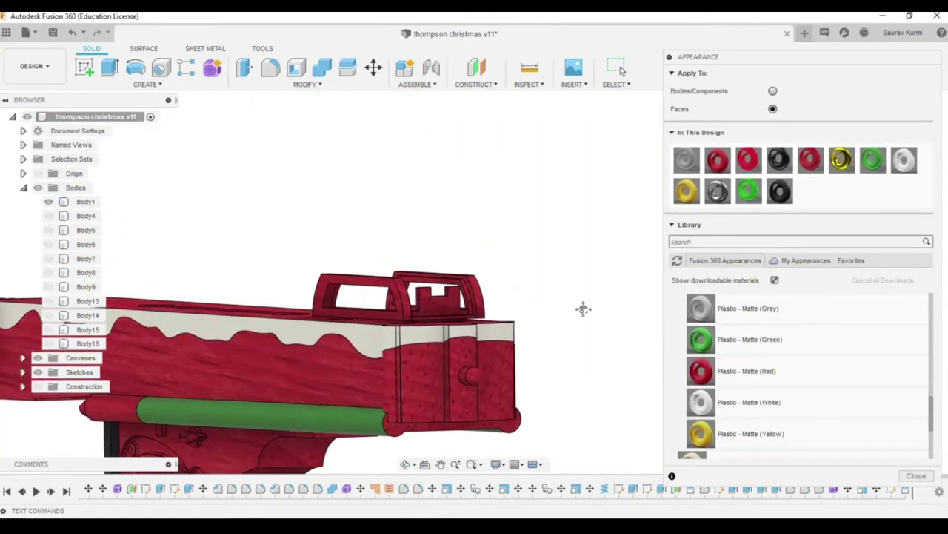
right_click(771, 282)
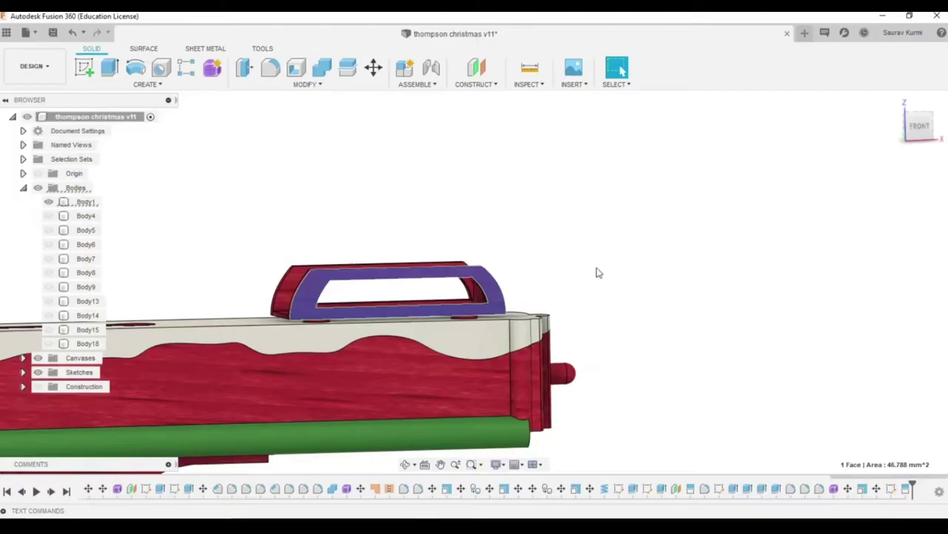
click(35, 66)
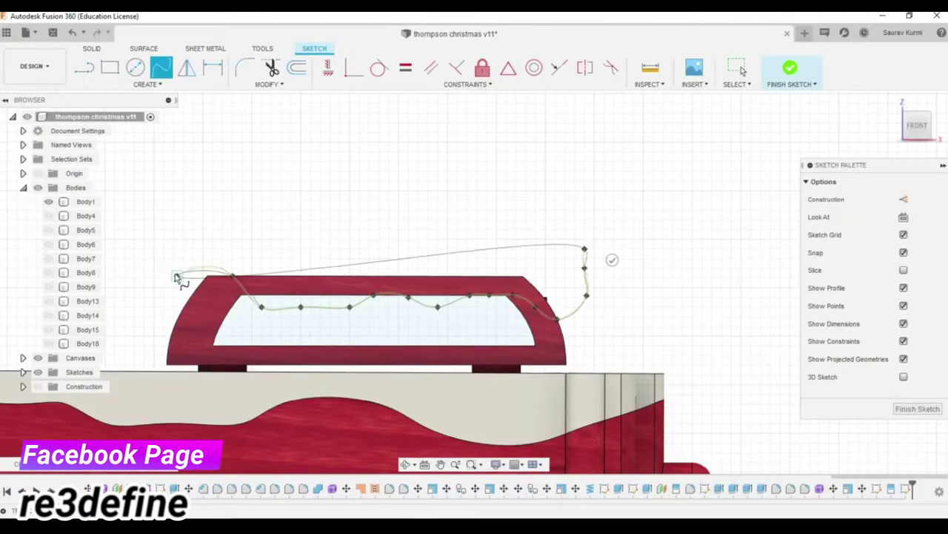
Step: Finish the wavy spline sketch drawn over the rear sight
click(917, 412)
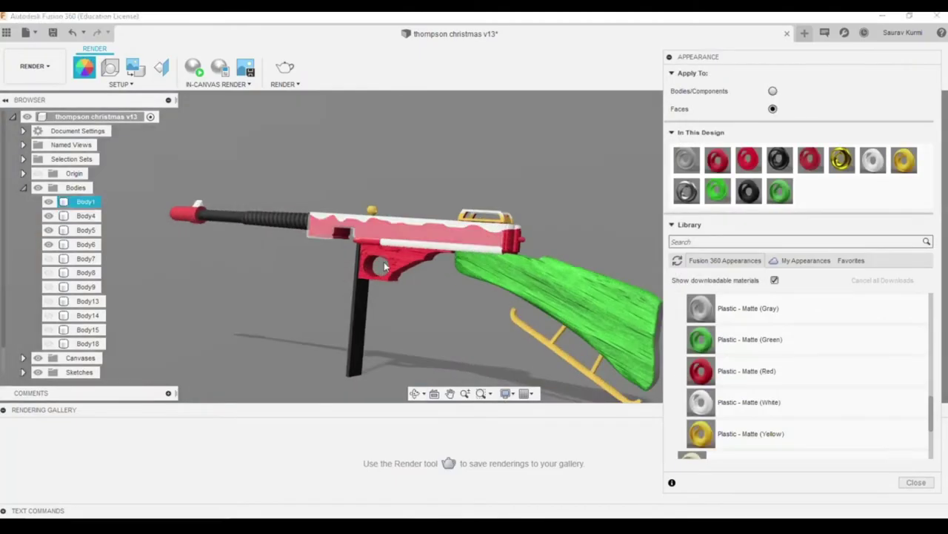
Step: Zoom in on the coloured receiver around the trigger guard
scroll(384, 266, up, 3)
scroll(400, 269, up, 3)
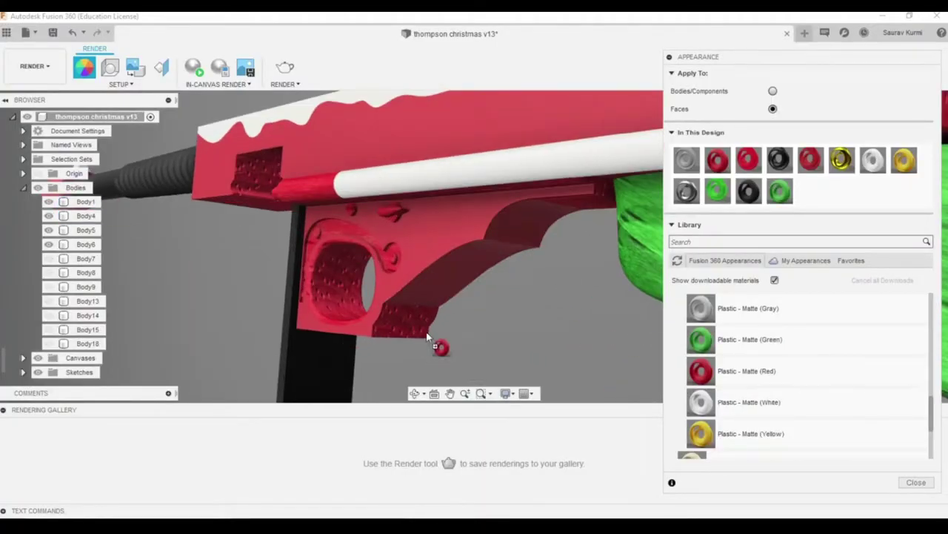
scroll(555, 333, down, 3)
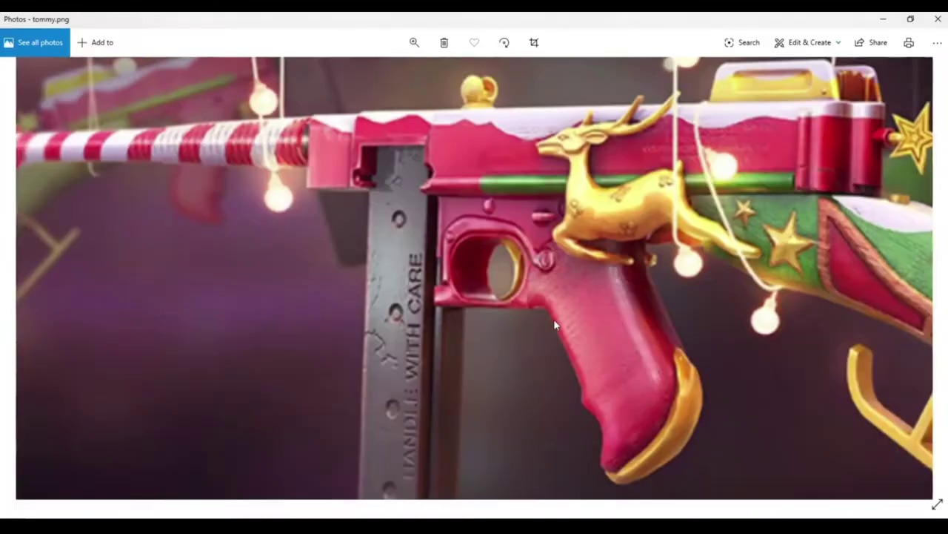
Step: Start adding sketch dimensions to the stock's snow-cap outline
key(d)
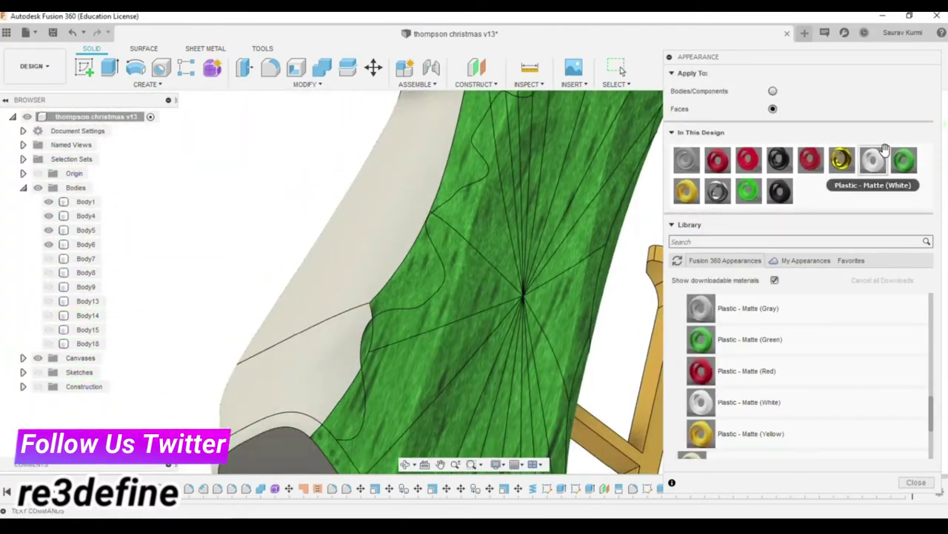
Step: Paint the stock's split top face white and bring the barrel coils into close view
drag(875, 164, 443, 279)
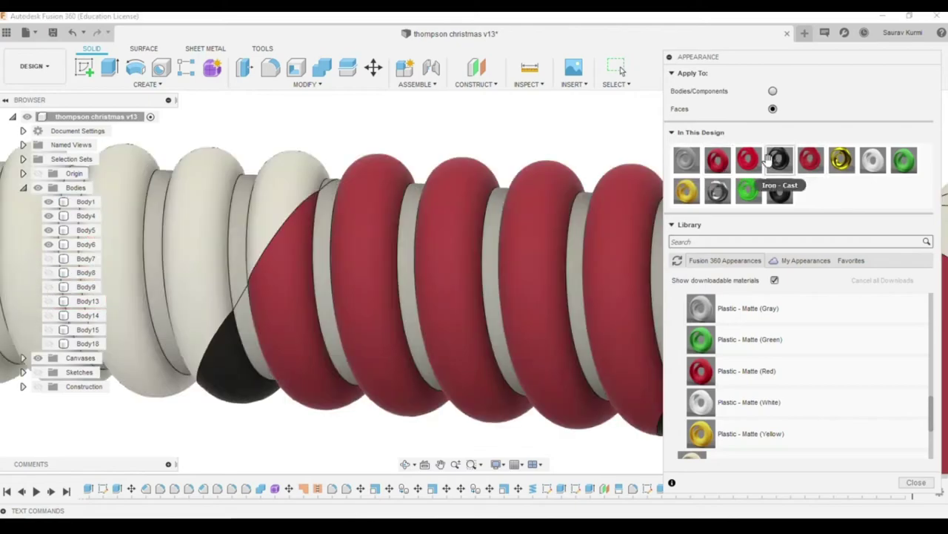
mouse_move(467, 305)
shift+middle_down()
mouse_move(266, 306)
mouse_move(352, 412)
shift+middle_up()
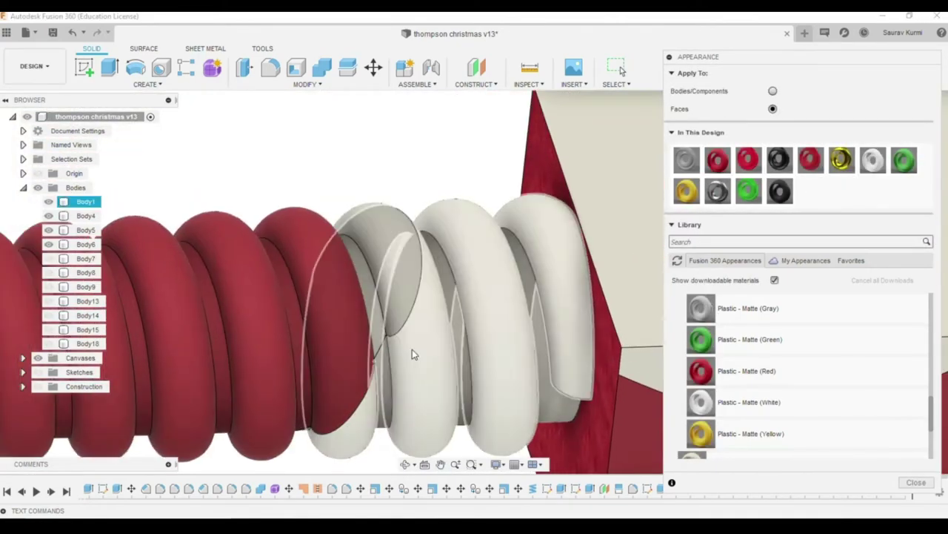
scroll(352, 412, down, 5)
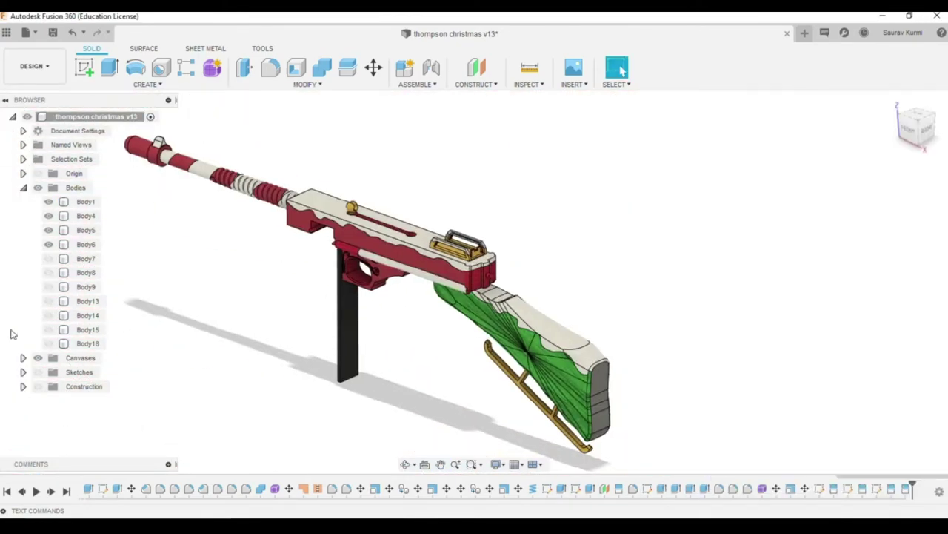
shift+middle_drag(352, 412, 191, 331)
scroll(742, 314, down, 3)
scroll(742, 313, up, 3)
scroll(389, 413, up, 3)
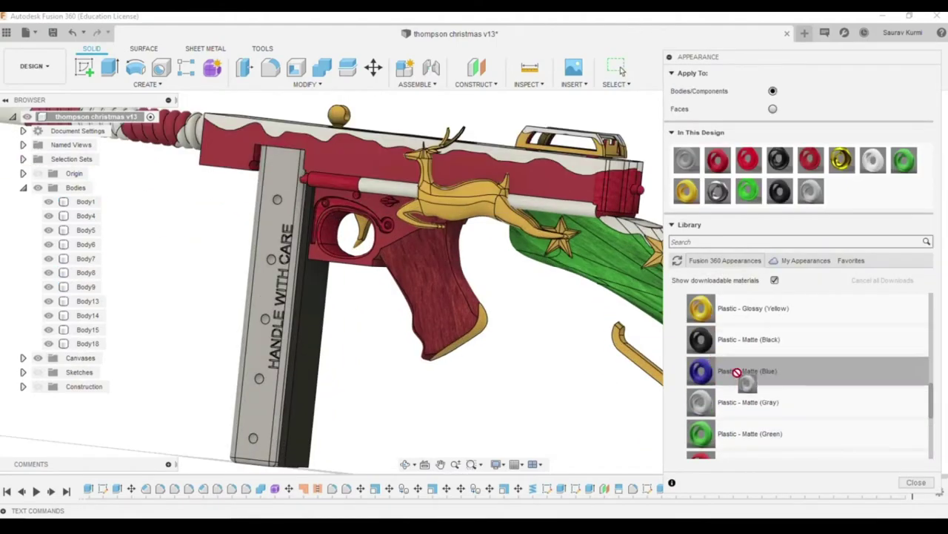
Step: Give the magazine a matte plastic finish and switch to the Render workspace
drag(749, 371, 477, 320)
shift+middle_drag(477, 320, 495, 283)
scroll(495, 283, down, 5)
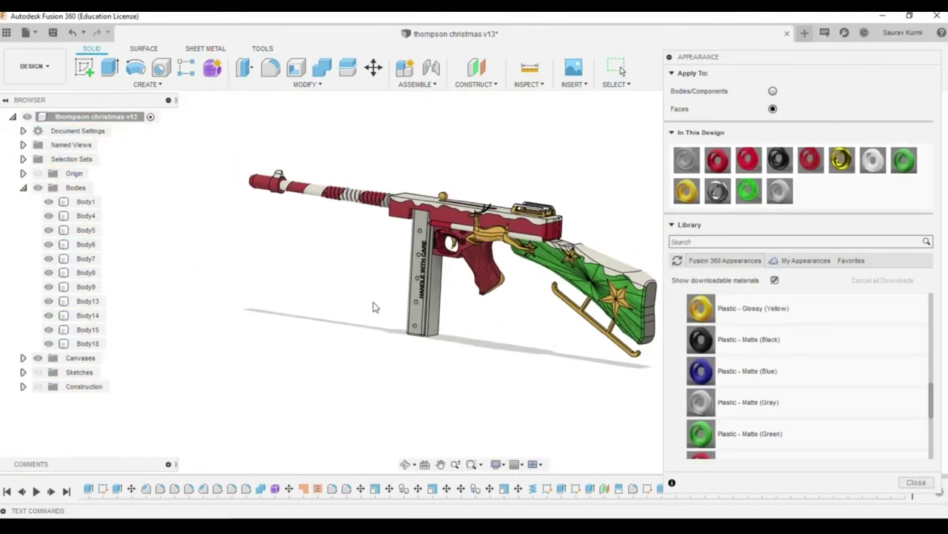
key(Escape)
shift+middle_drag(377, 447, 470, 362)
scroll(527, 405, up, 3)
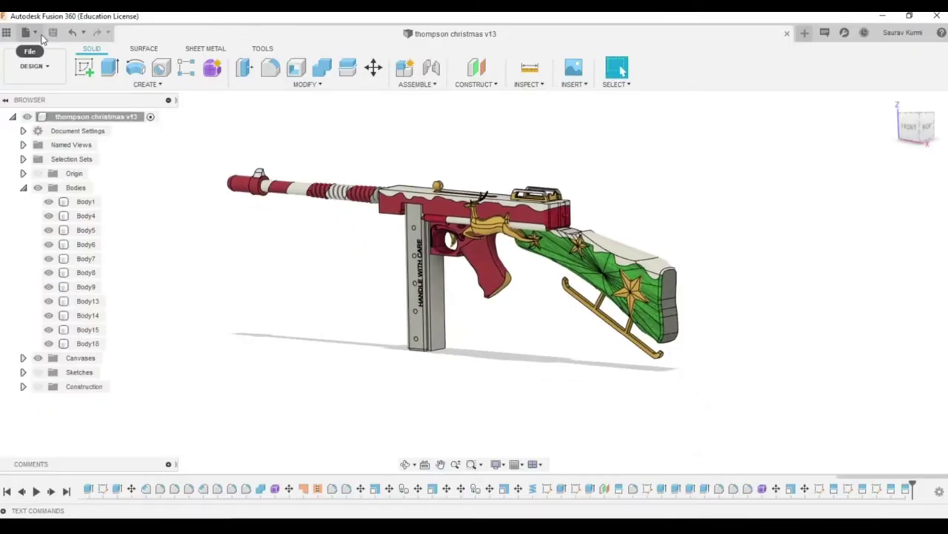
click(35, 66)
click(22, 138)
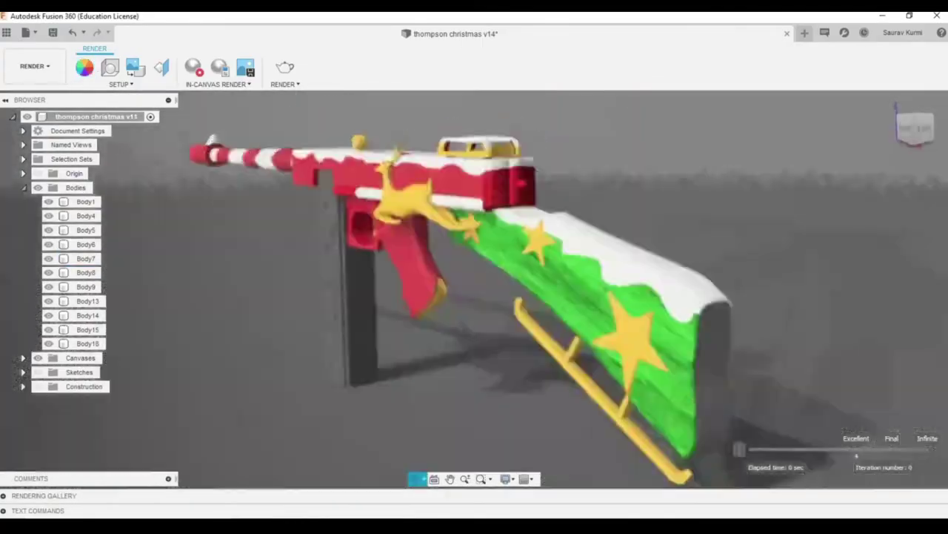
Step: Rotate the camera to a more side-on view of the gun
shift+middle_drag(470, 350, 313, 266)
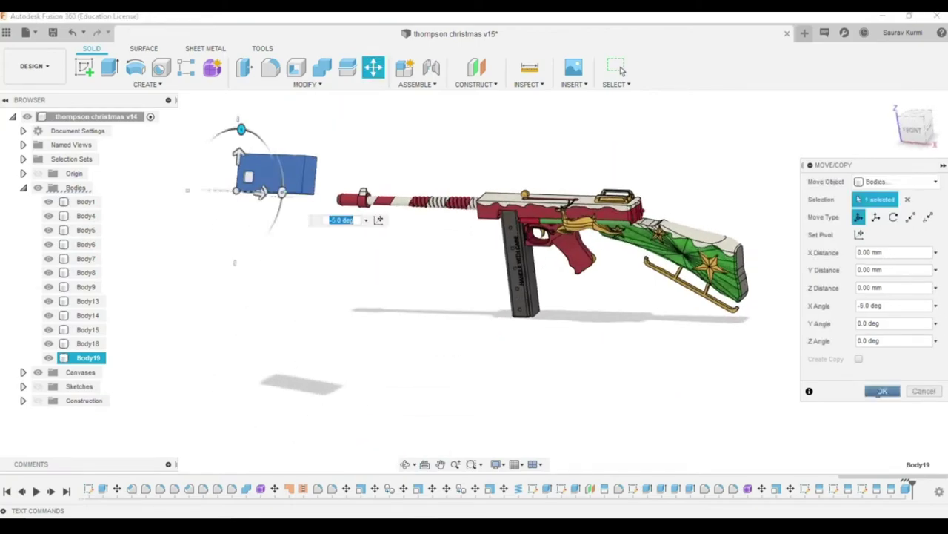
Step: Duplicate the light panel and complete the wall outline sketch around the floor
click(152, 178)
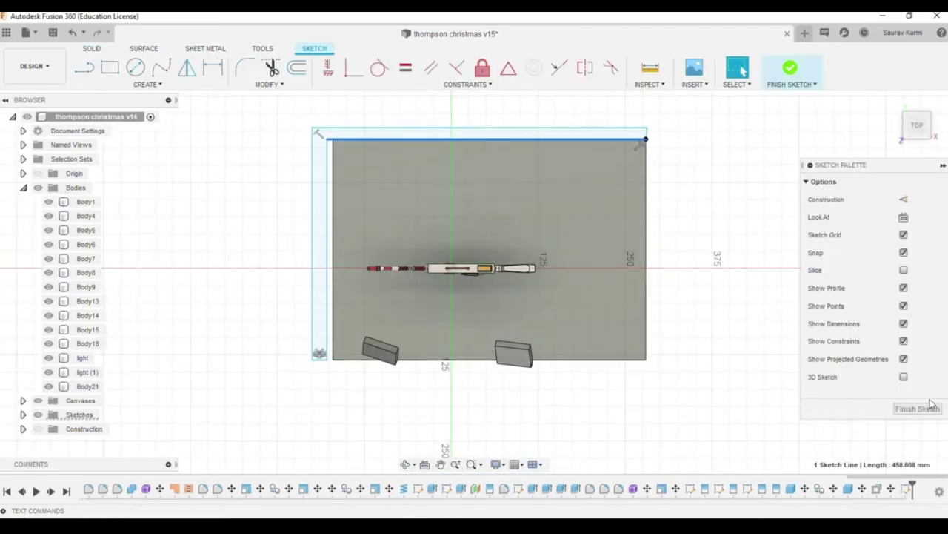
click(890, 412)
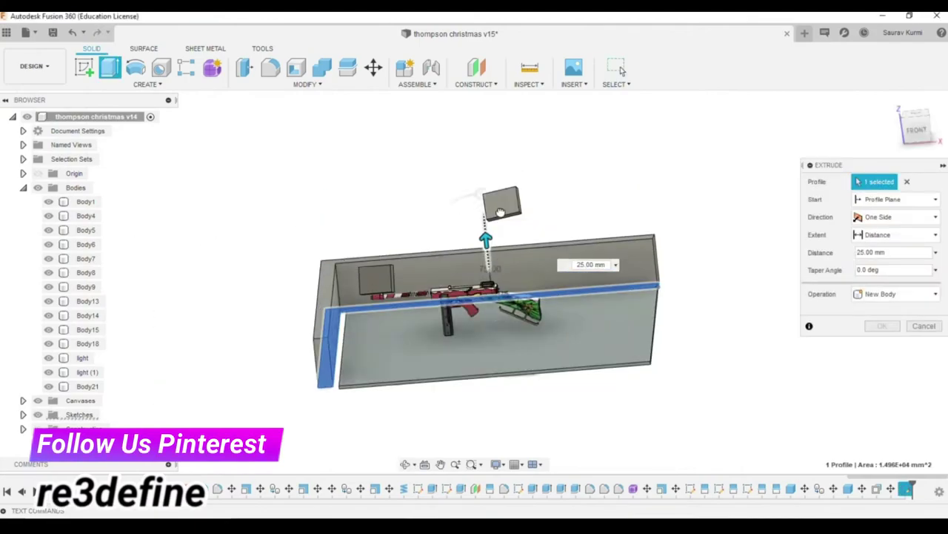
mouse_move(657, 389)
shift+middle_down()
mouse_move(518, 393)
mouse_move(420, 419)
shift+middle_up()
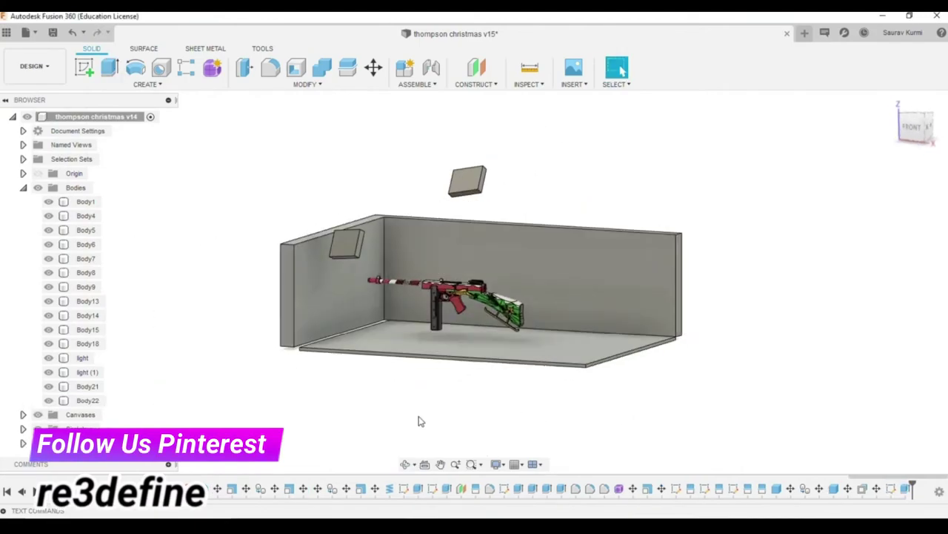
Step: Apply a beige appearance to the room's walls and floor
key(a)
drag(787, 338, 501, 434)
scroll(745, 396, up, 5)
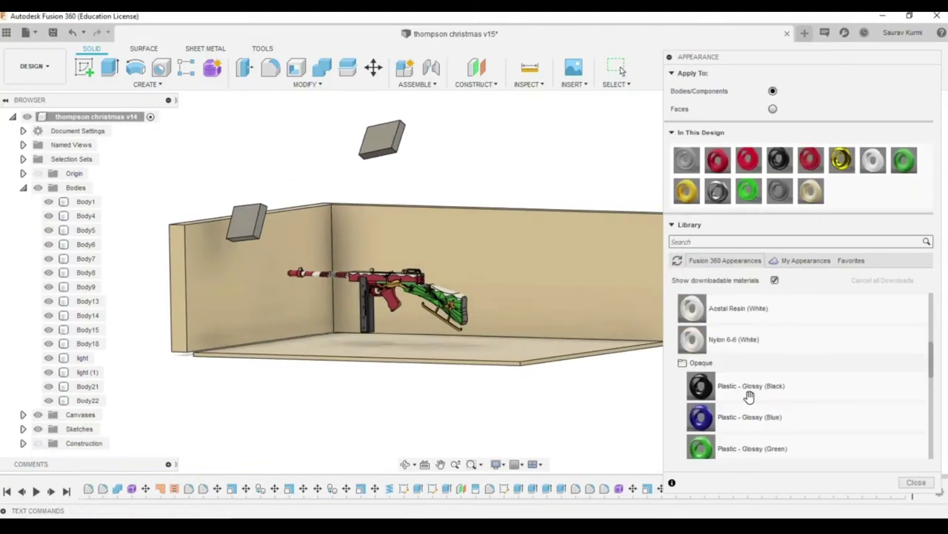
middle_drag(502, 371, 445, 356)
scroll(764, 376, down, 5)
drag(803, 396, 582, 303)
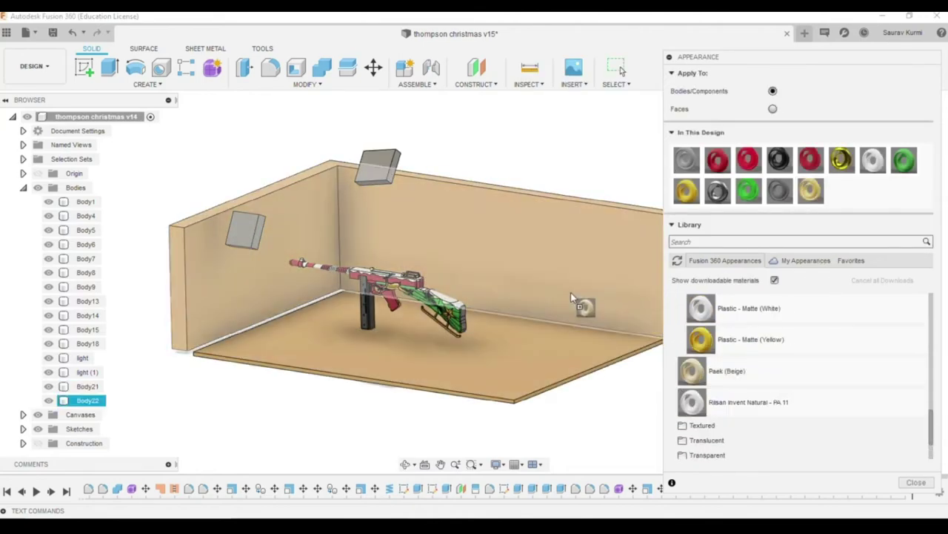
shift+middle_drag(582, 303, 455, 422)
scroll(720, 349, up, 3)
scroll(720, 349, down, 3)
scroll(895, 433, down, 5)
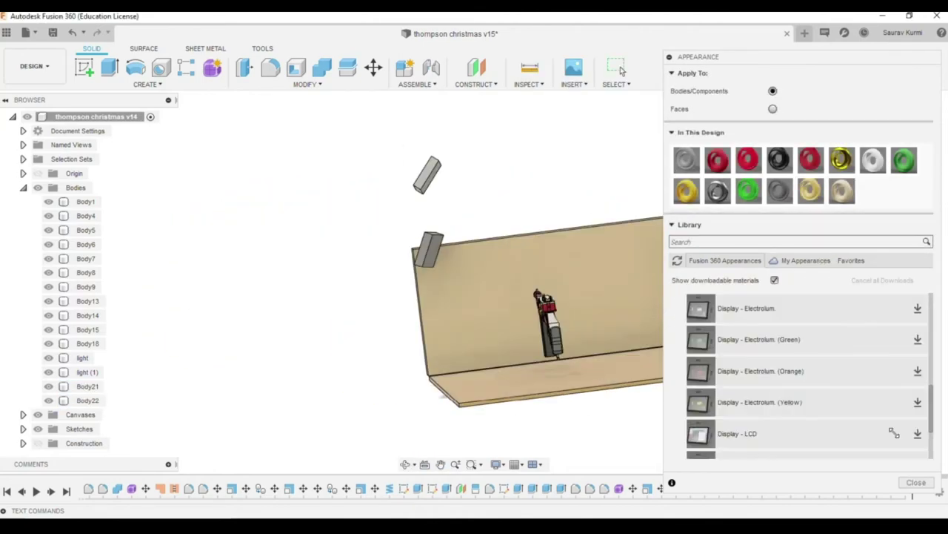
scroll(926, 363, up, 2)
scroll(534, 407, up, 5)
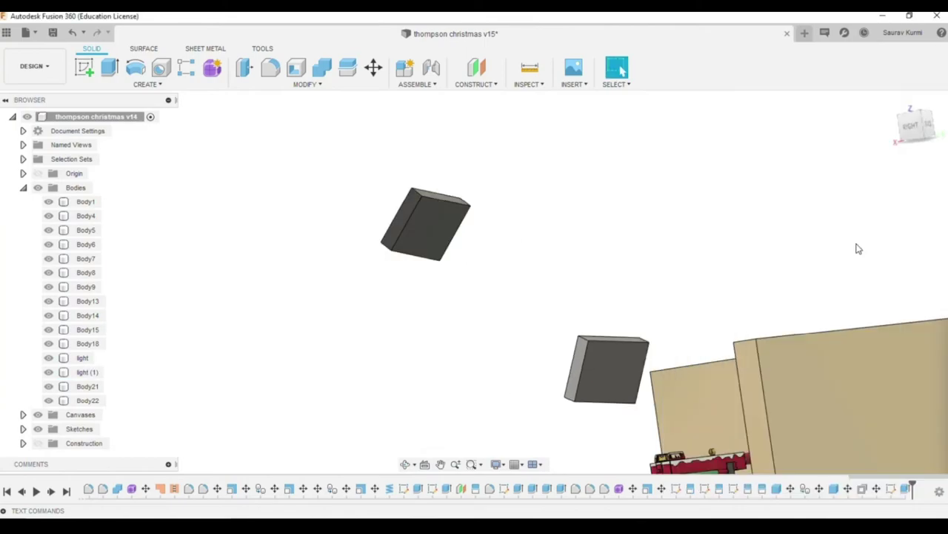
Step: Open the Display - 4x20 - LCD appearance in the full Material Editor
click(904, 205)
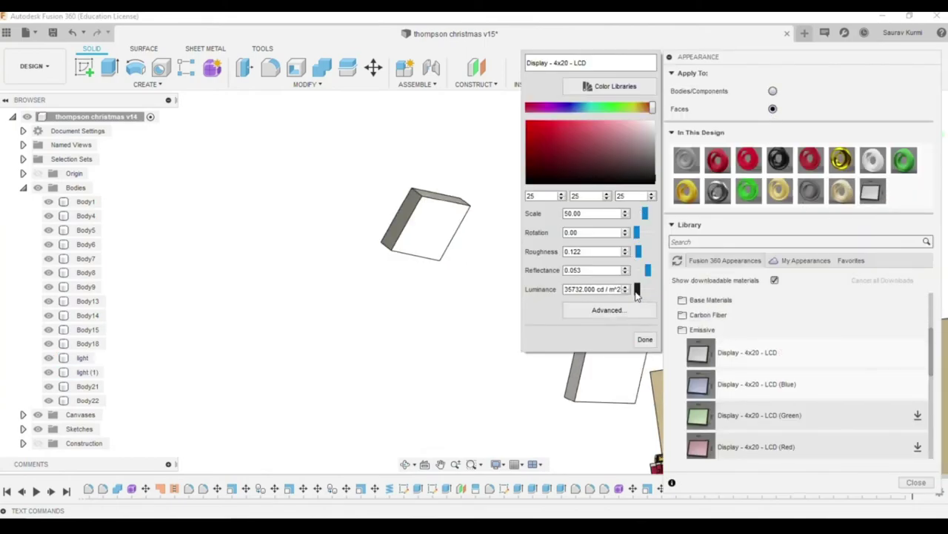
click(585, 311)
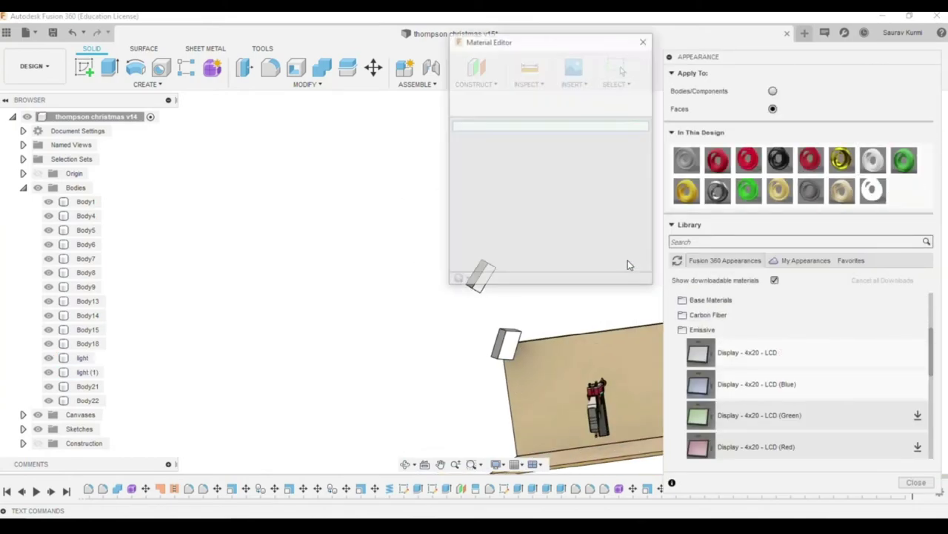